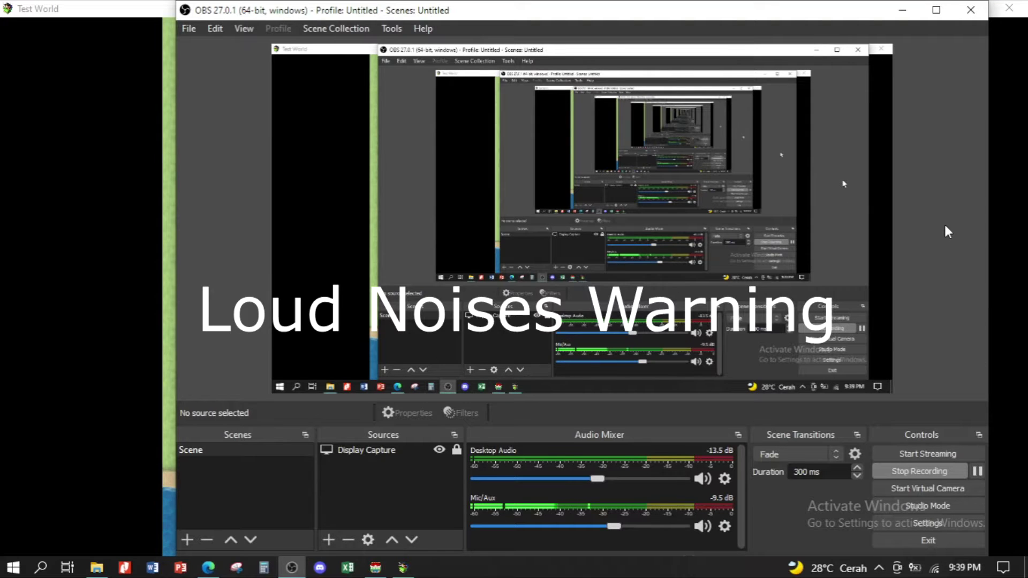
# Minimize OBS Studio so the Test World game window is visible.
pyautogui.click(915, 8)
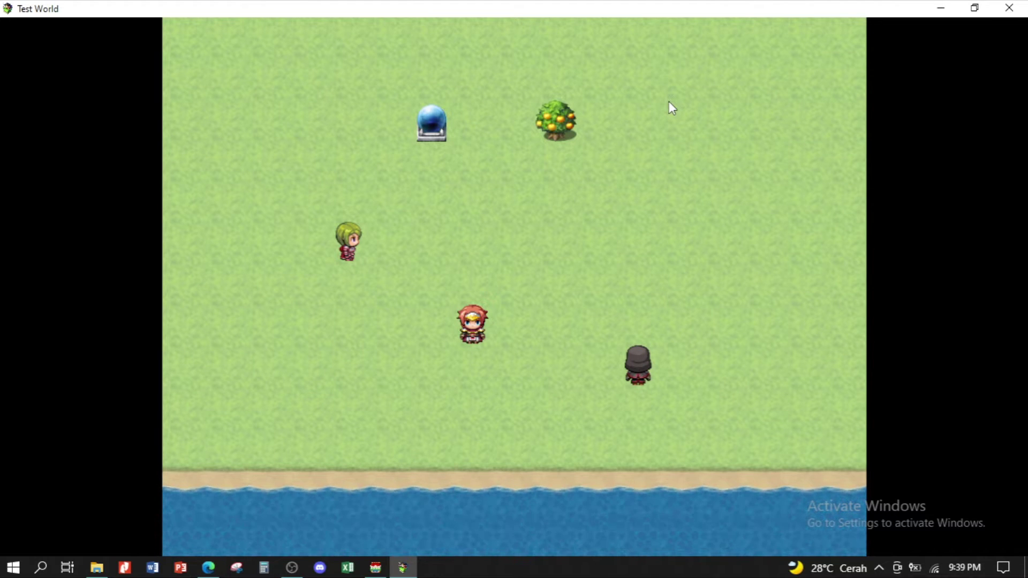
# Talk to the green-haired character and confirm in the menu that Therese now leads.
pyautogui.press('Escape')
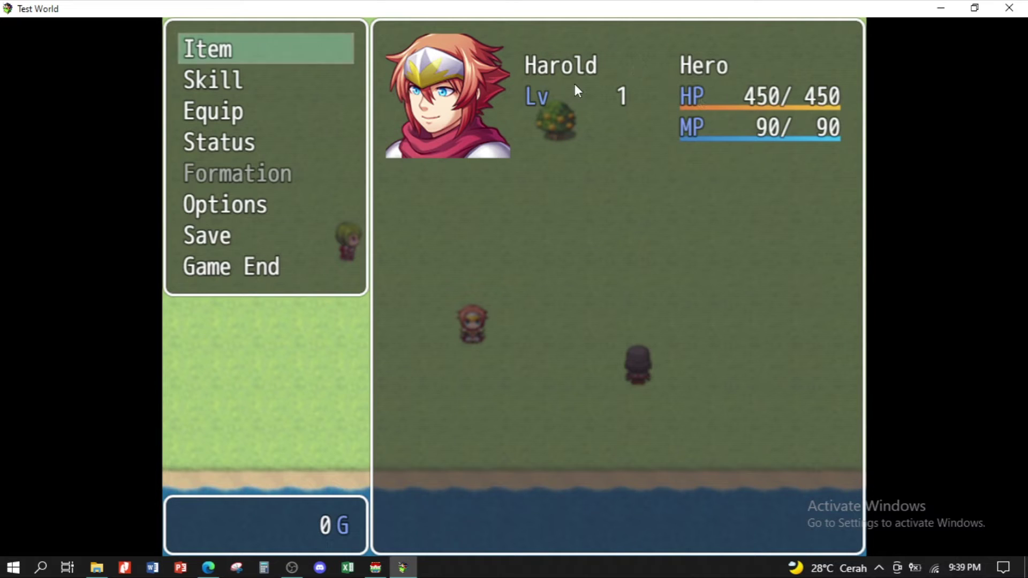
pyautogui.press('Escape')
pyautogui.press('Up')
pyautogui.press('Up')
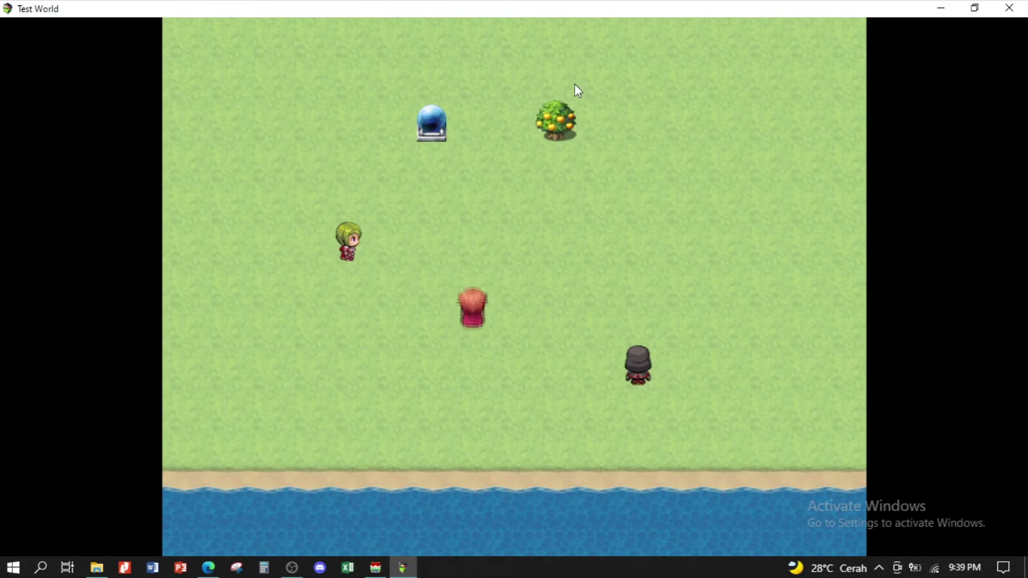
pyautogui.press('Left')
pyautogui.press('Left')
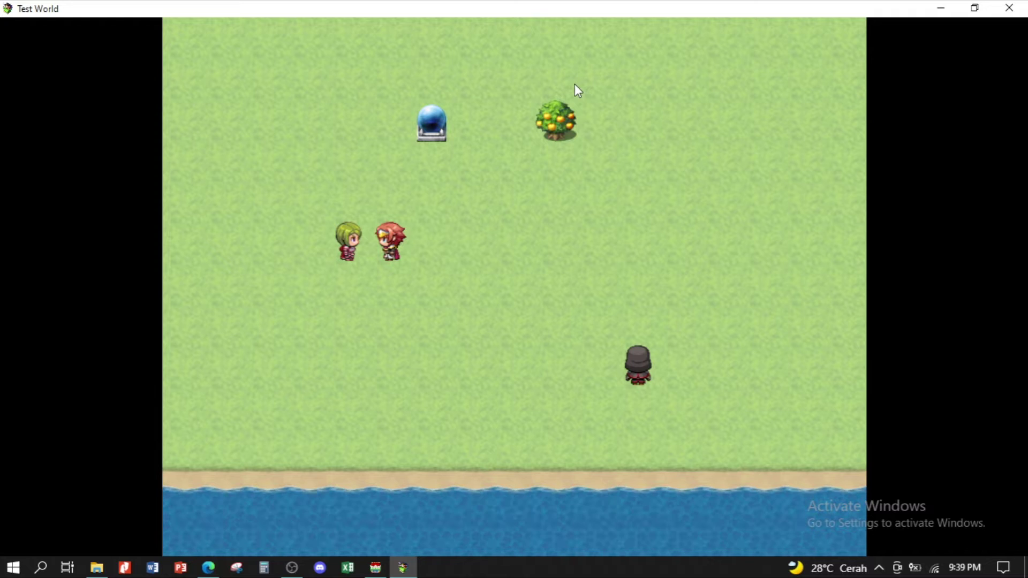
pyautogui.press('Return')
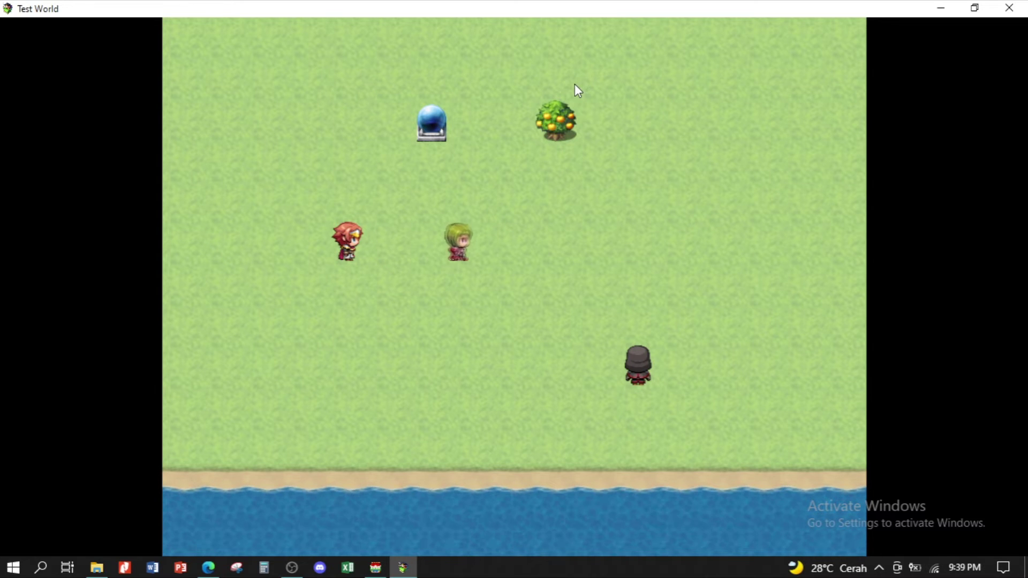
pyautogui.press('Down')
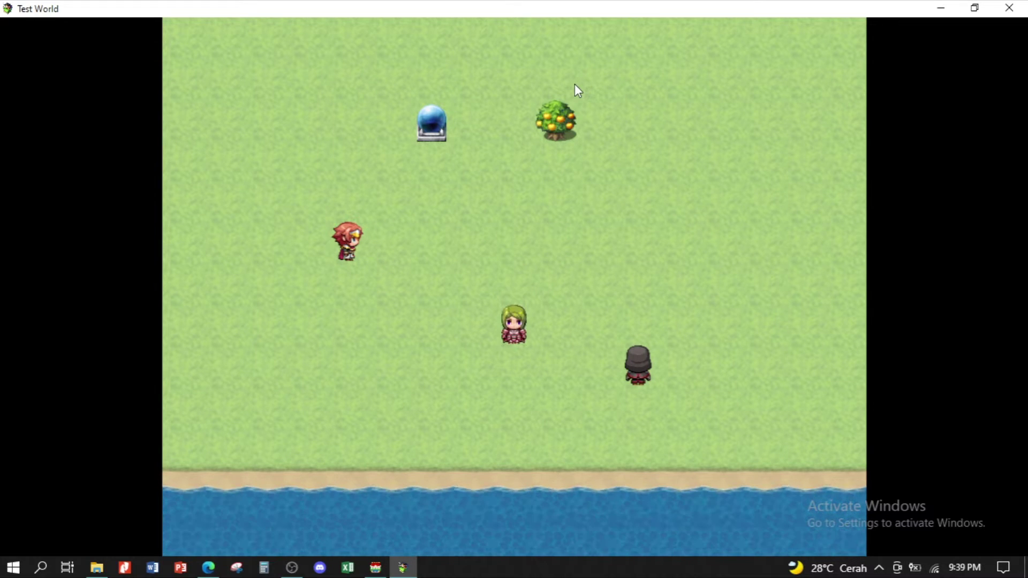
pyautogui.press('Escape')
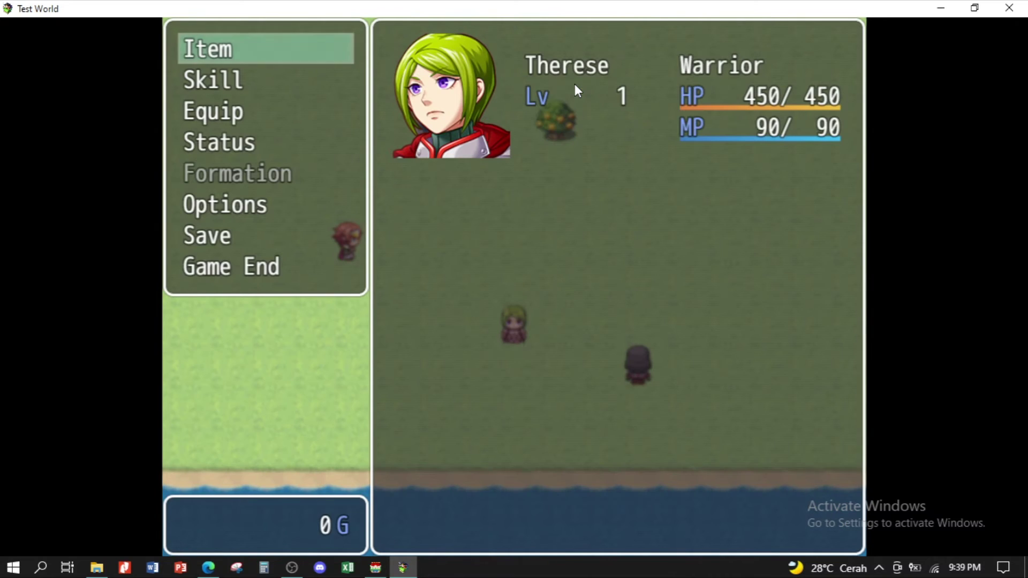
pyautogui.press('Escape')
# Talk to Harold to swap the leader back, check the party, and close the playtest.
pyautogui.press('Left')
pyautogui.press('Left')
pyautogui.press('Left')
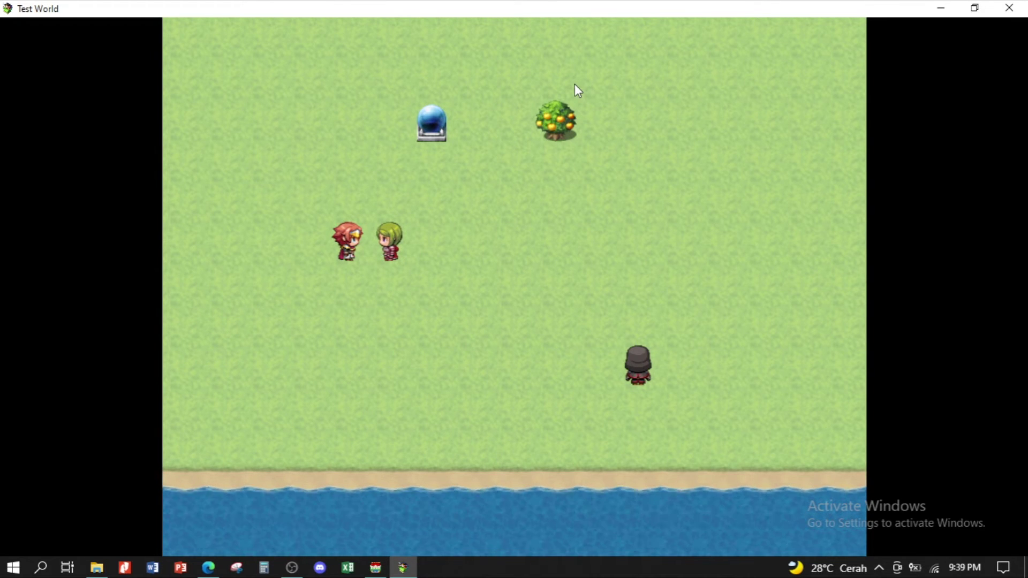
pyautogui.press('Return')
pyautogui.press('Right')
pyautogui.press('Right')
pyautogui.press('Down')
pyautogui.press('Escape')
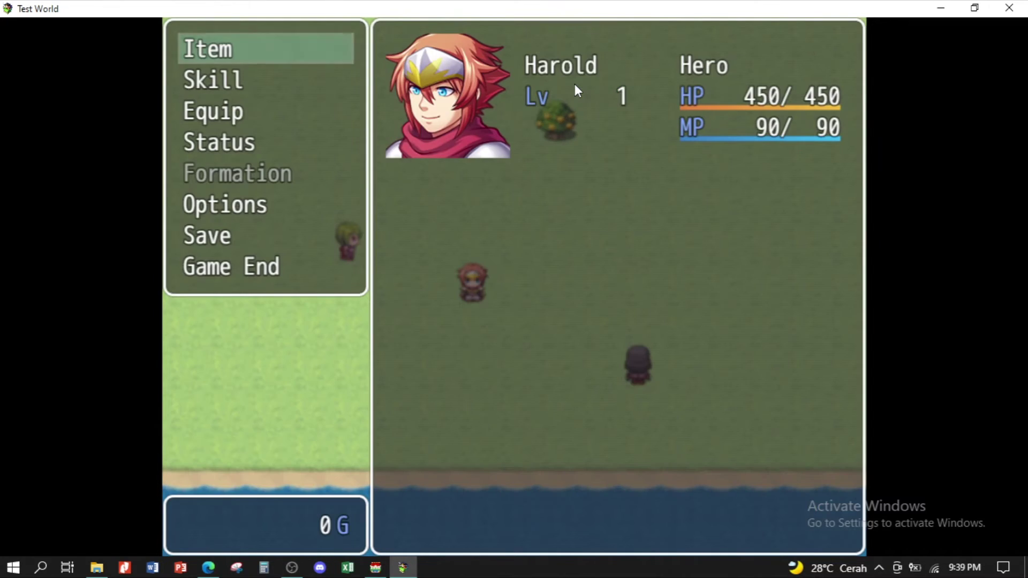
pyautogui.press('Escape')
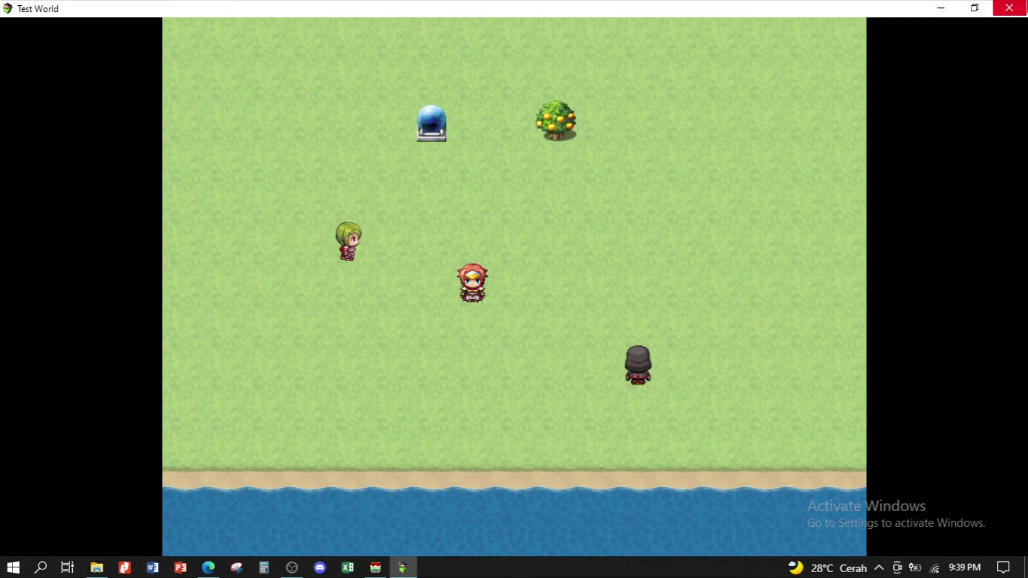
pyautogui.click(1011, 8)
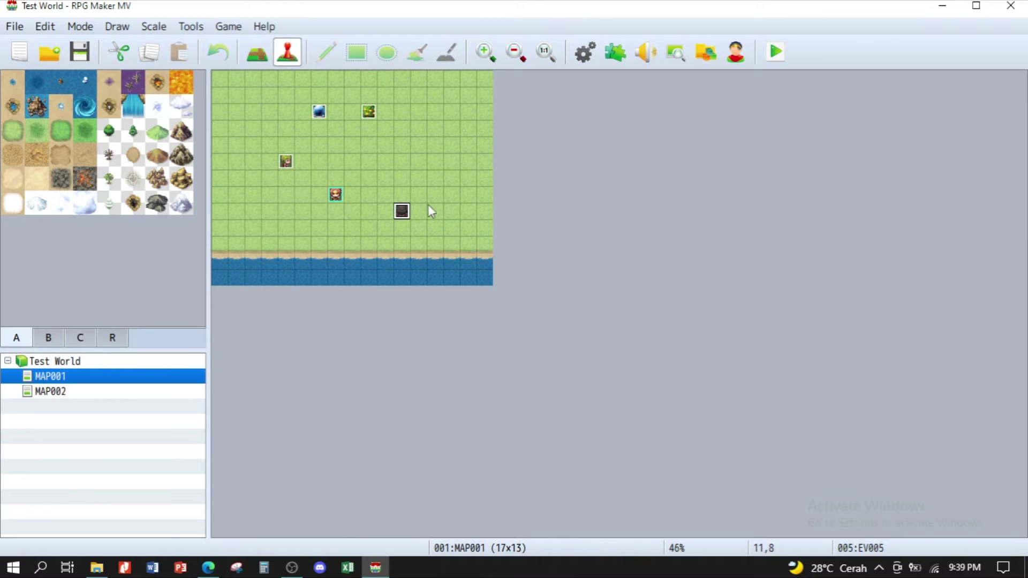
# Review EV001's Add Therese and Remove Harold commands, confirm with OK, then bring OBS forward.
pyautogui.doubleClick(286, 164)
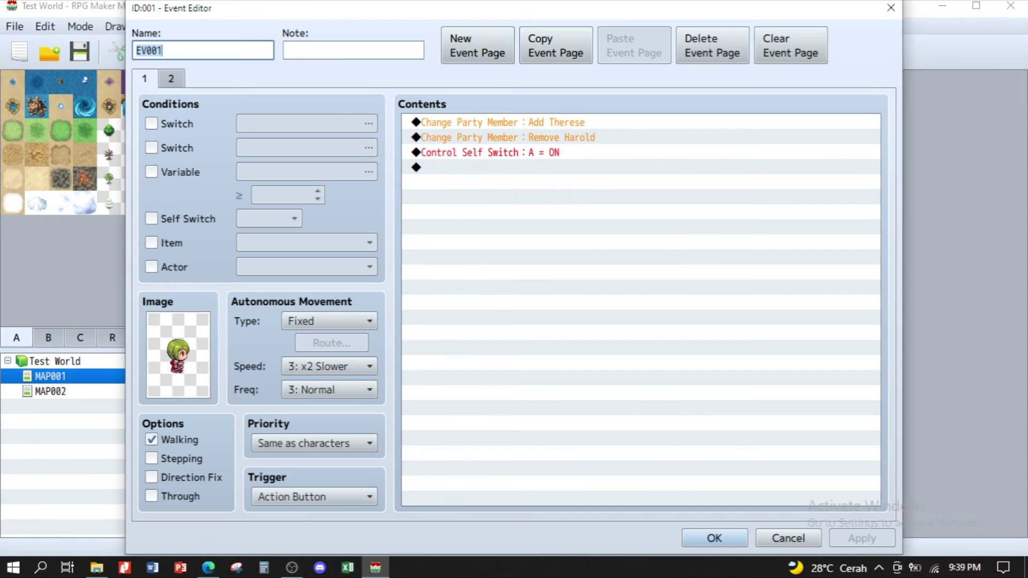
pyautogui.click(502, 127)
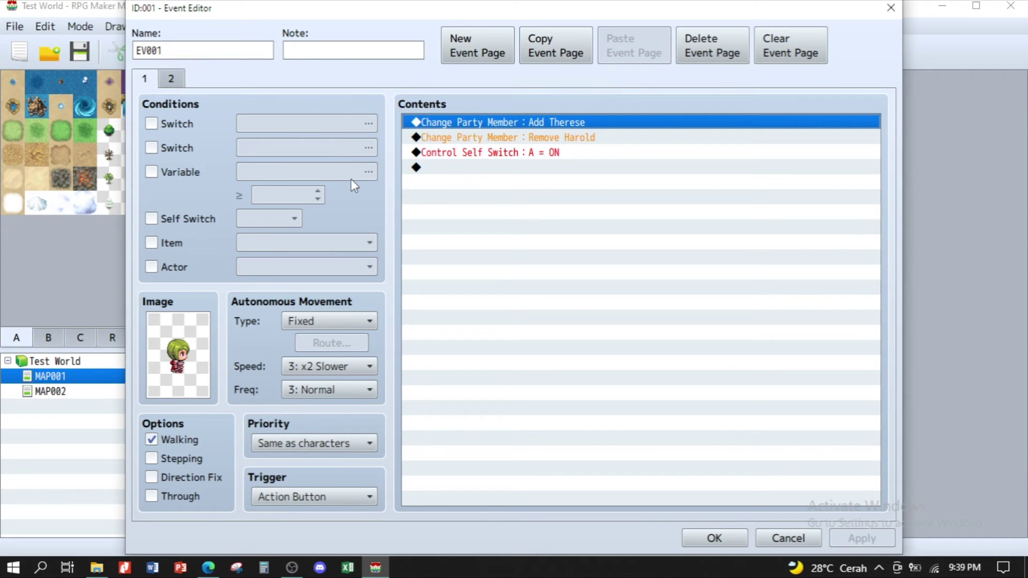
pyautogui.click(670, 140)
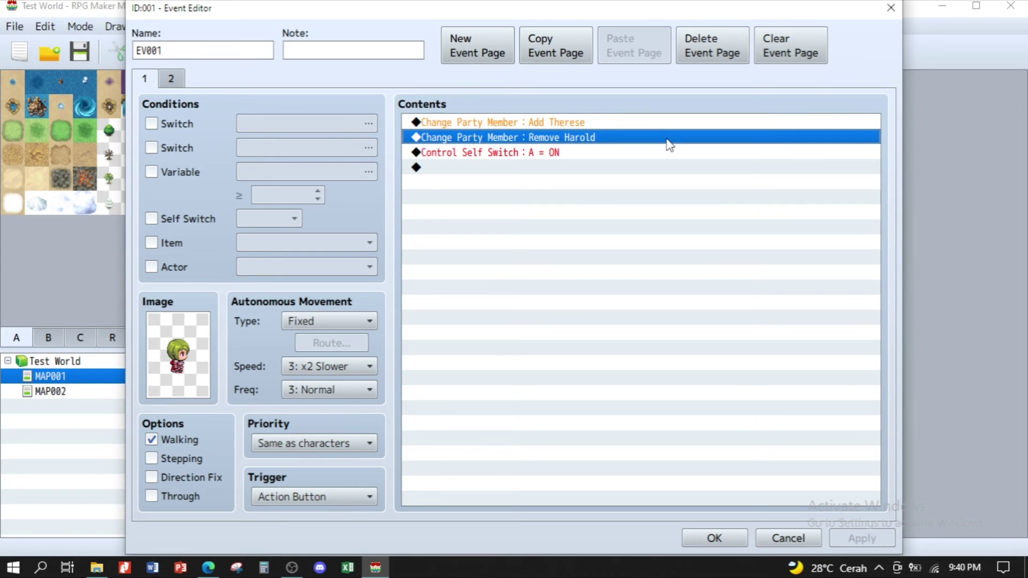
pyautogui.press('Up')
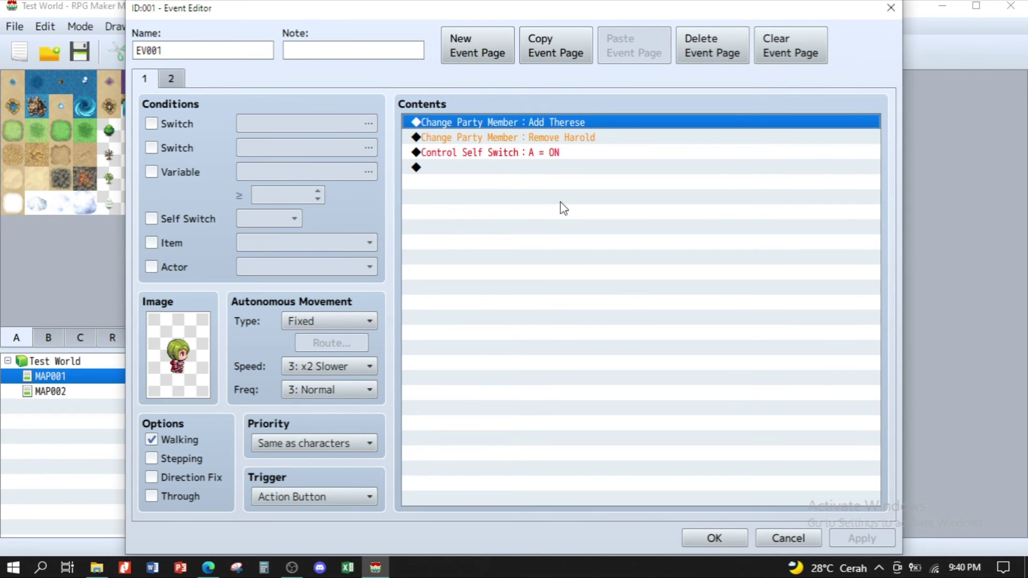
pyautogui.click(595, 139)
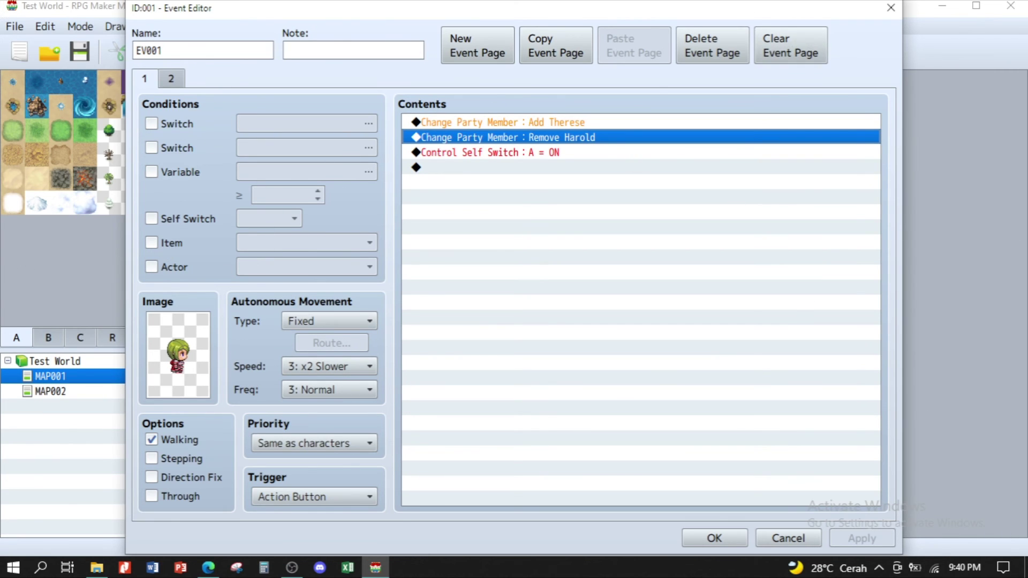
pyautogui.click(699, 537)
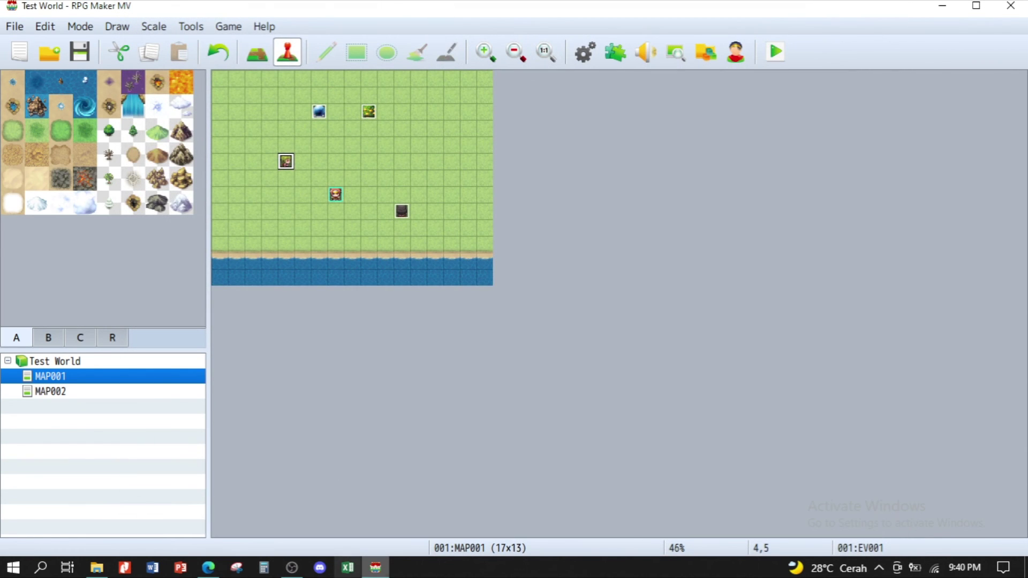
pyautogui.click(292, 568)
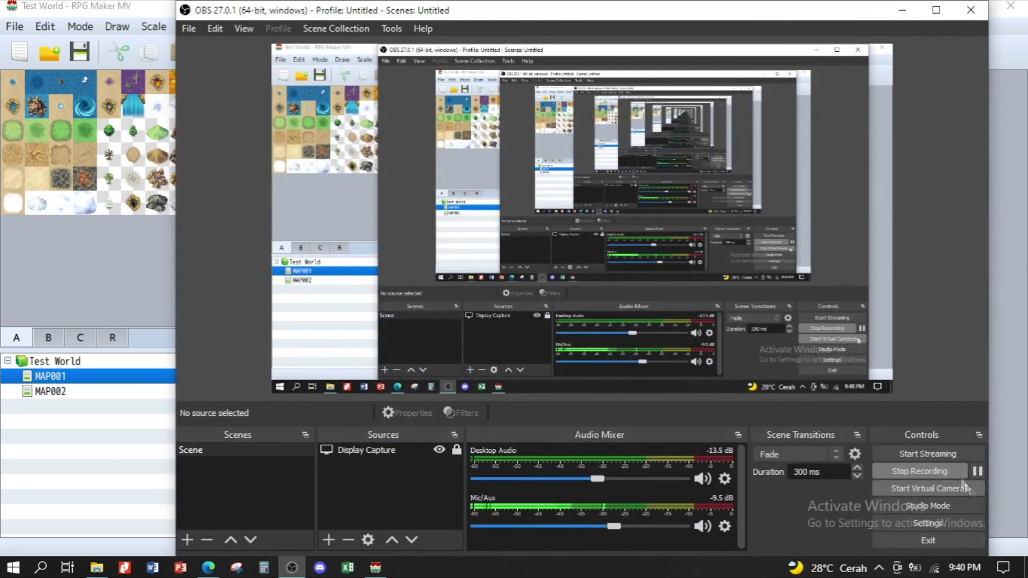